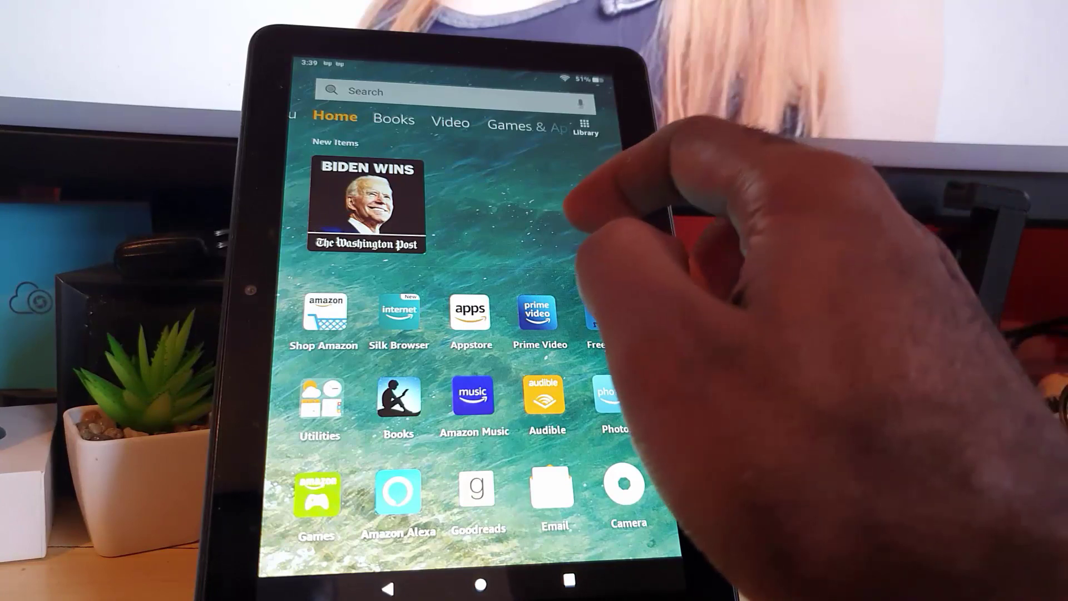
scroll(468, 375, "down", 2)
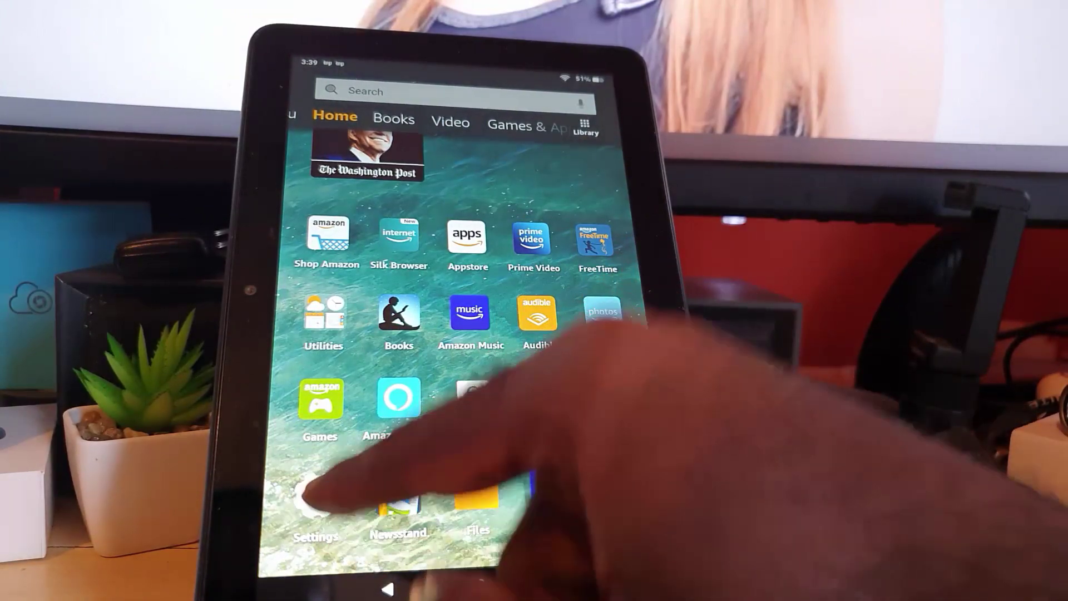
Step: Open the Settings app and go to its Security & Privacy page
left_click(317, 497)
scroll(468, 292, "up", 3)
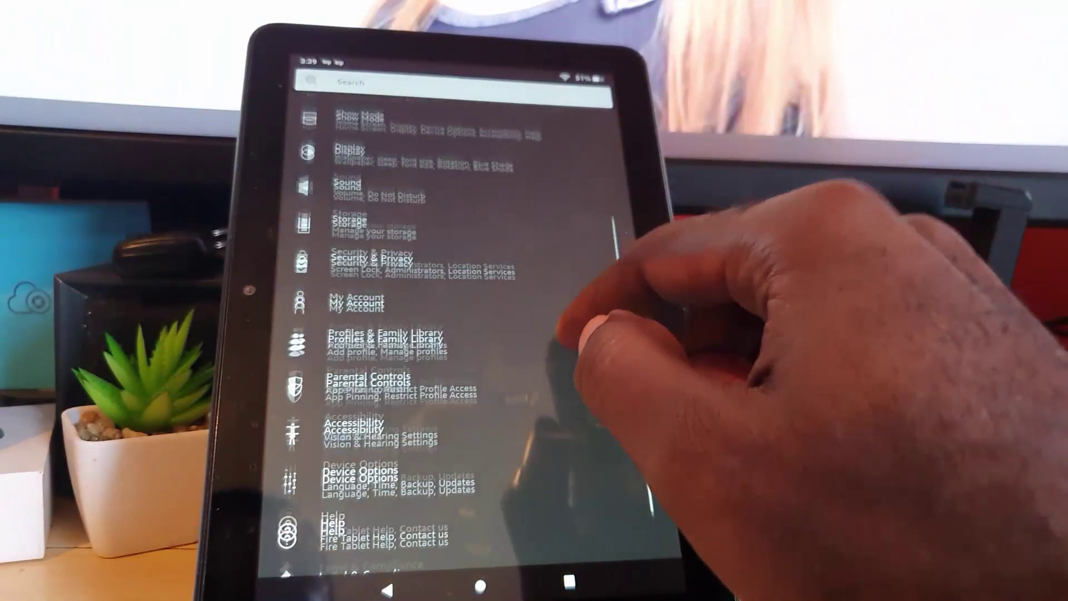
scroll(468, 251, "up", 2)
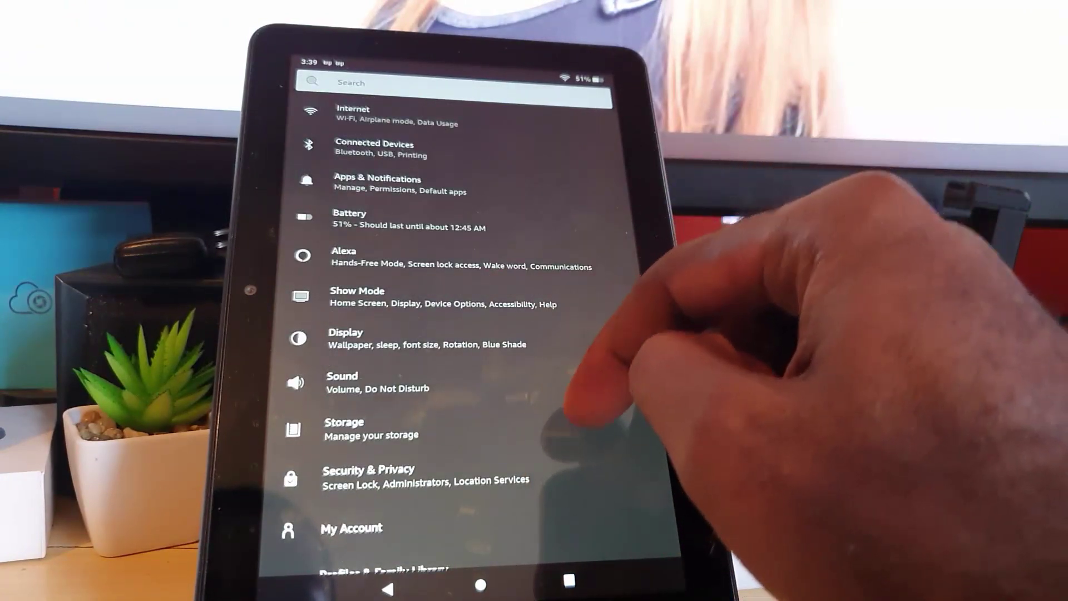
scroll(468, 334, "down", 3)
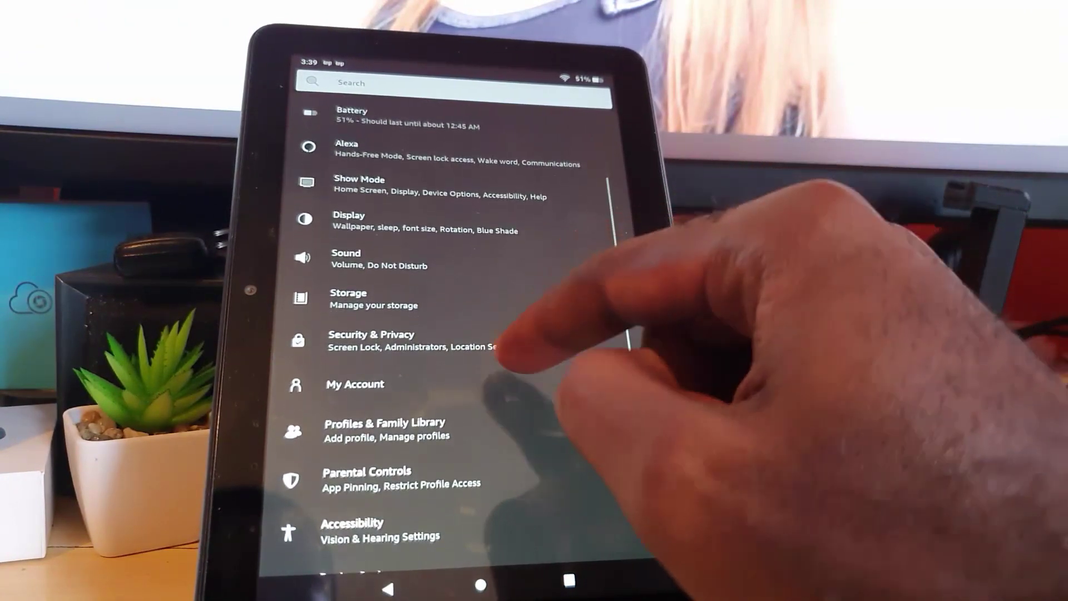
scroll(468, 351, "down", 1)
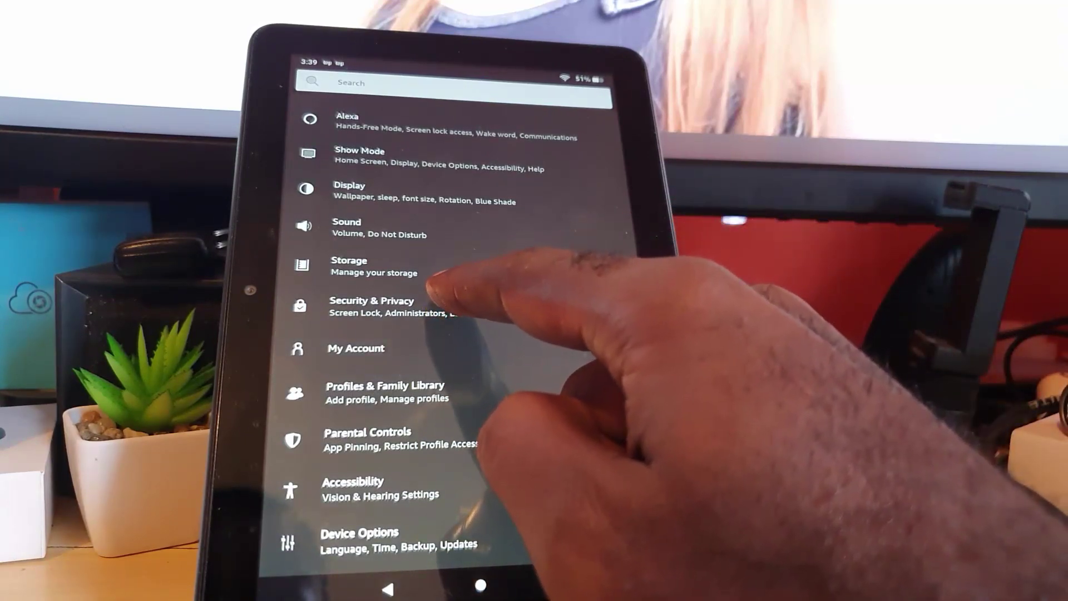
left_click(376, 305)
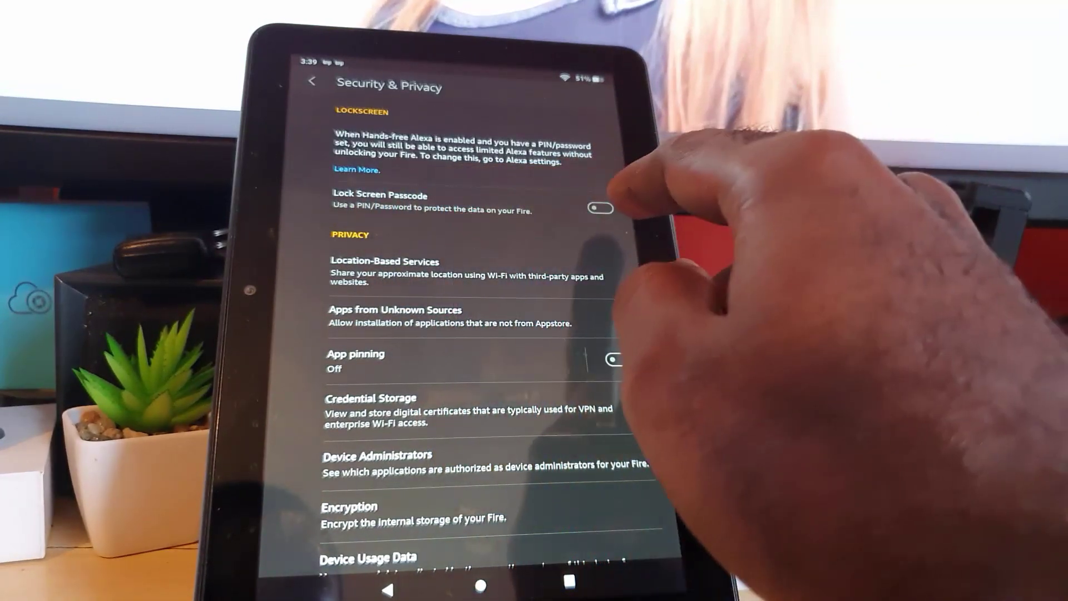
Step: Switch on Lock Screen Passcode and enter the new PIN
left_click(600, 200)
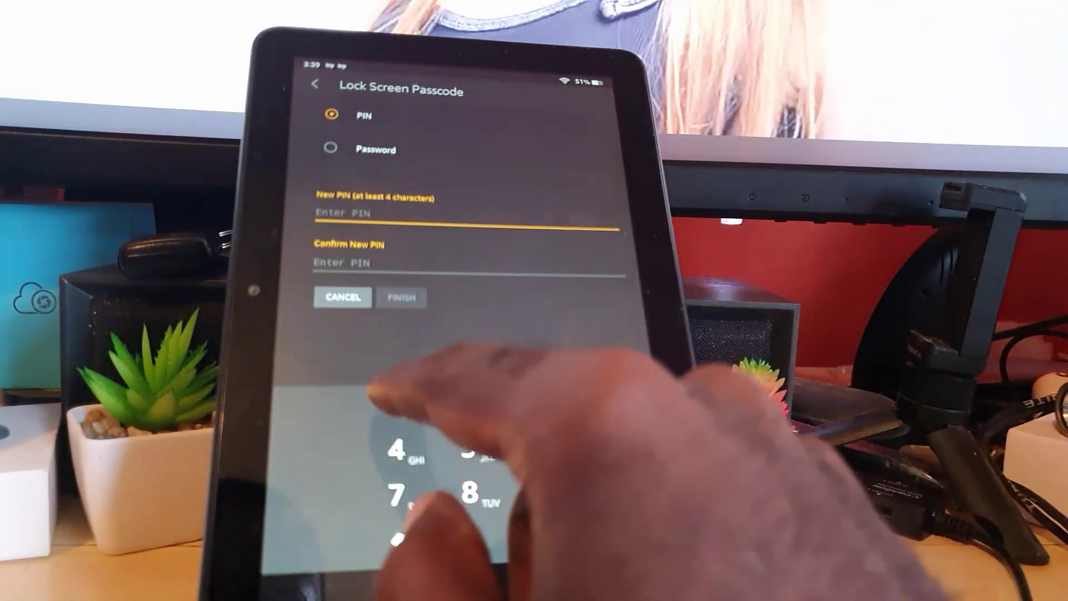
left_click(397, 450)
left_click(468, 450)
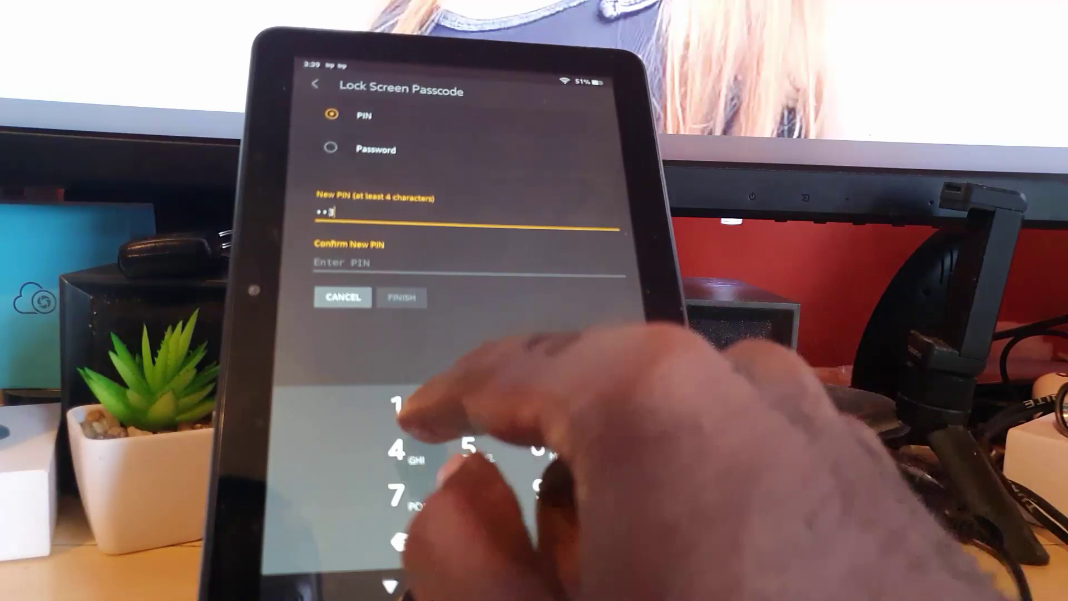
left_click(398, 451)
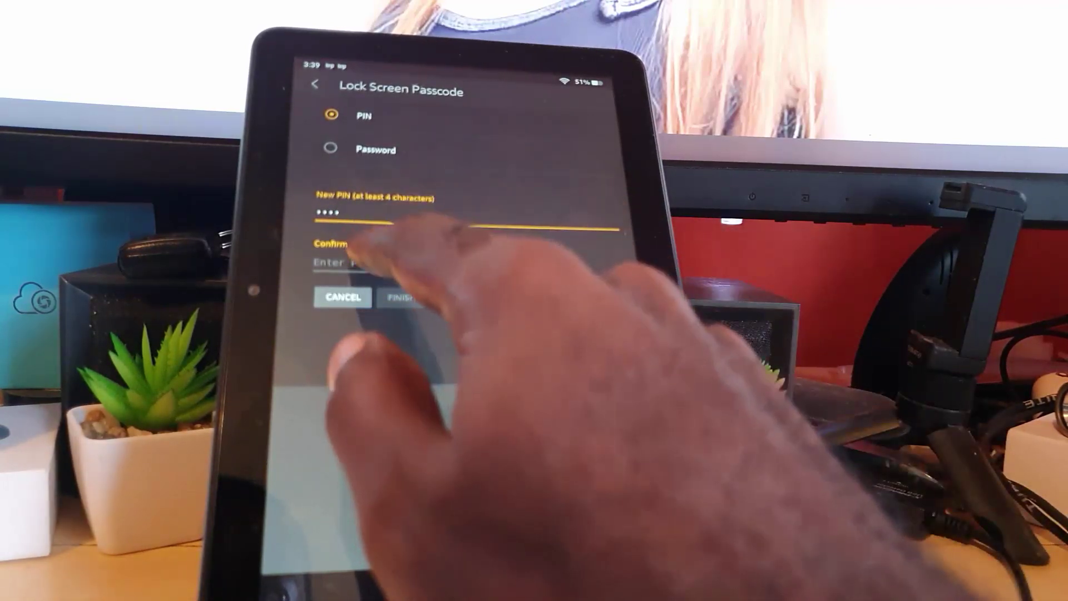
left_click(418, 262)
Step: Re-enter the four-digit PIN in Confirm New PIN and save it
left_click(397, 450)
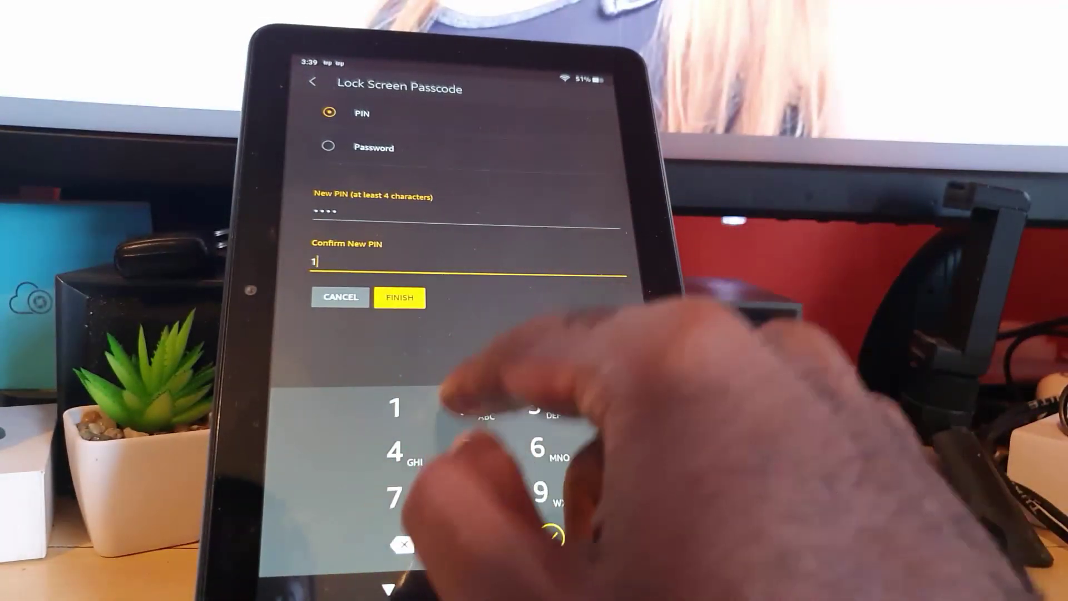
left_click(466, 406)
left_click(468, 451)
left_click(397, 452)
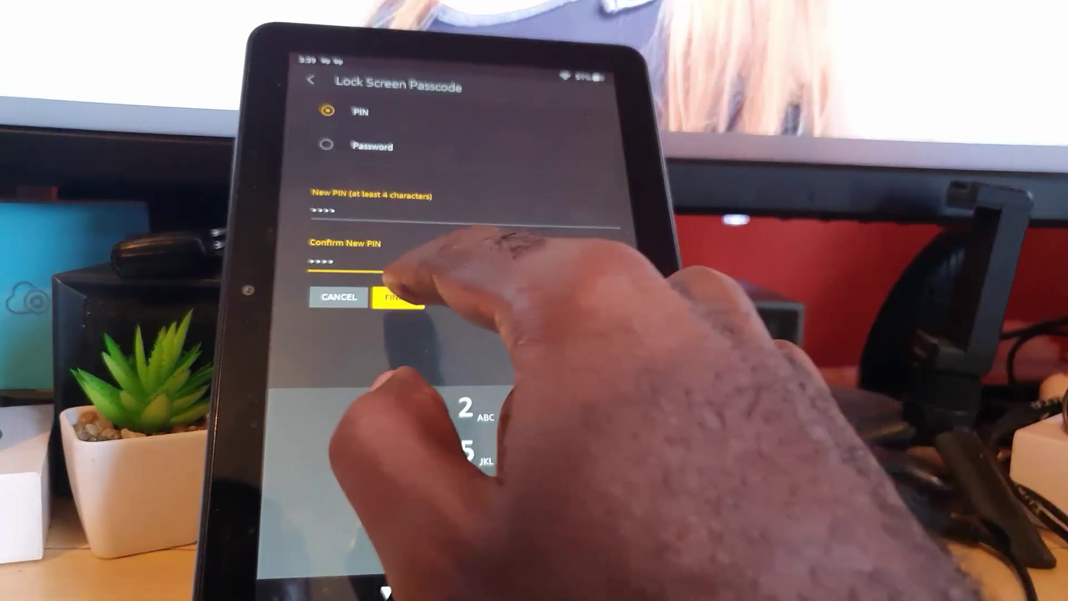
left_click(399, 297)
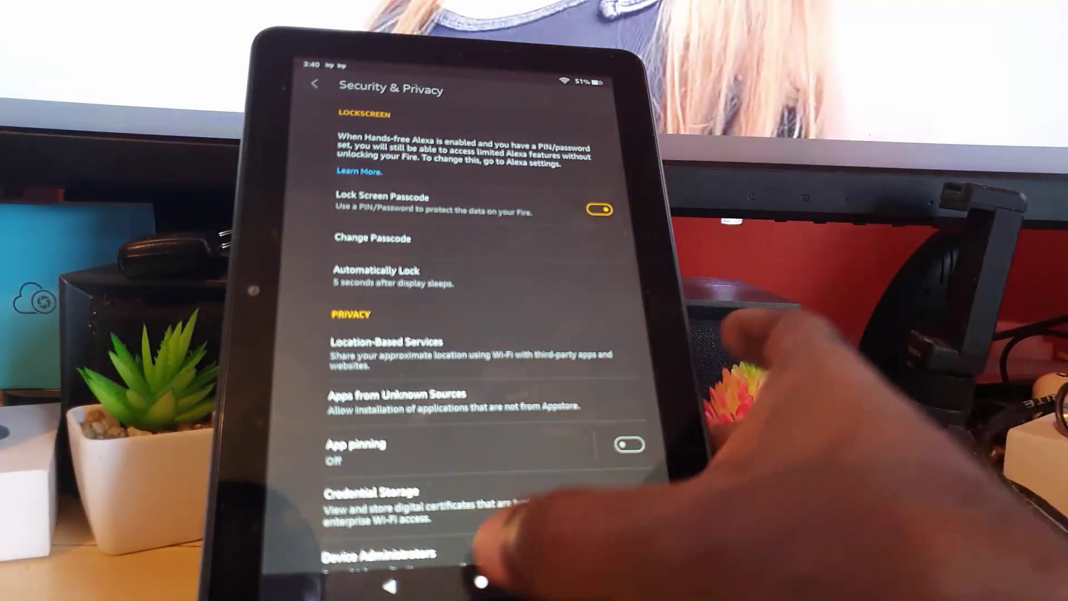
Step: Go home, let the tablet lock, then unlock it by entering the four-digit PIN
left_click(480, 584)
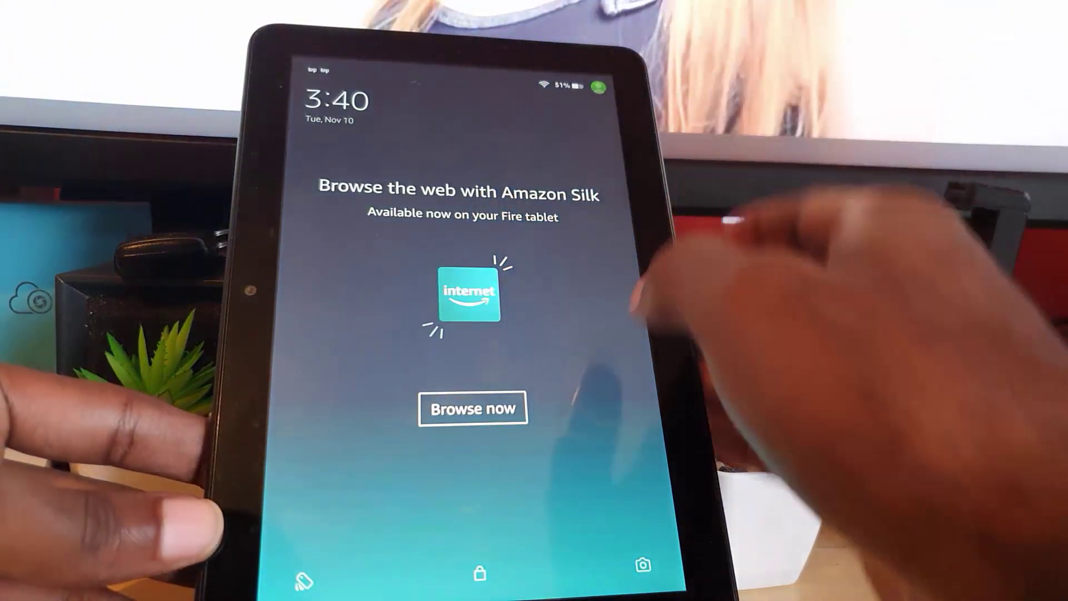
left_click_drag(500, 568, 501, 351)
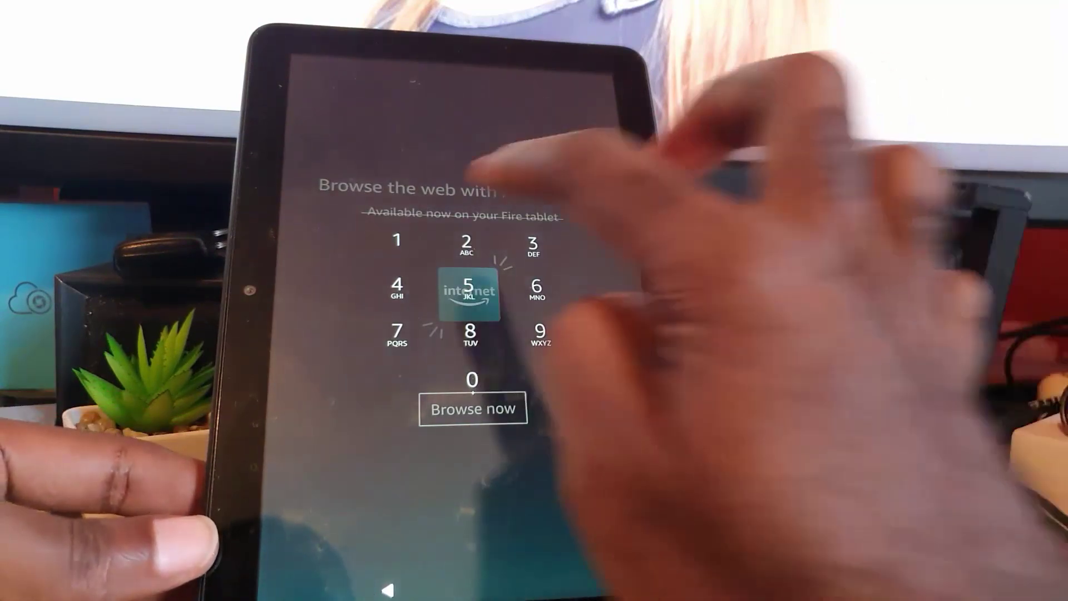
left_click(398, 241)
left_click(466, 244)
left_click(533, 246)
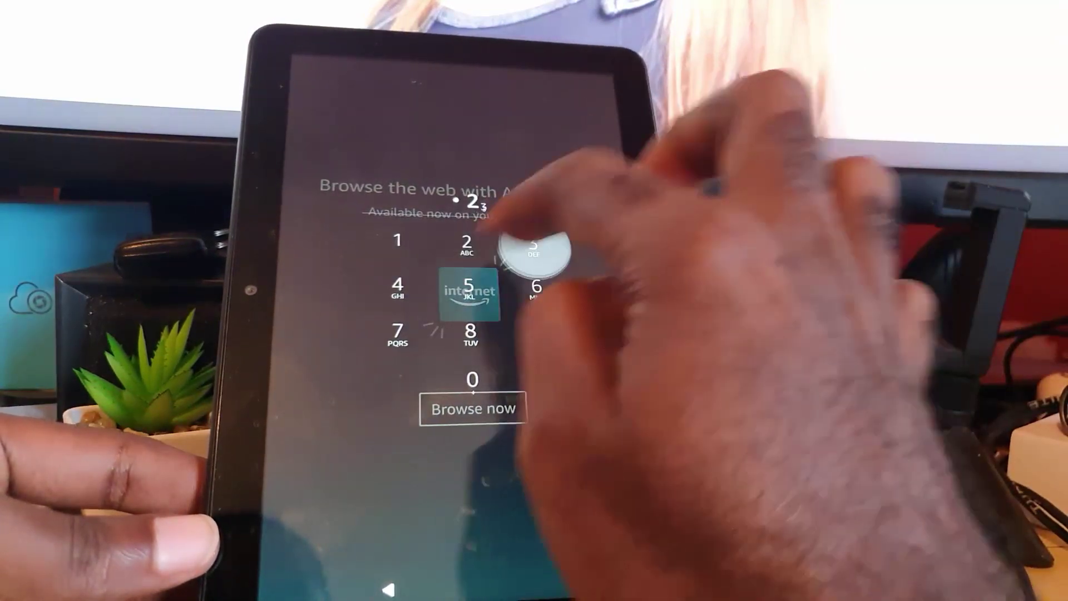
left_click(398, 285)
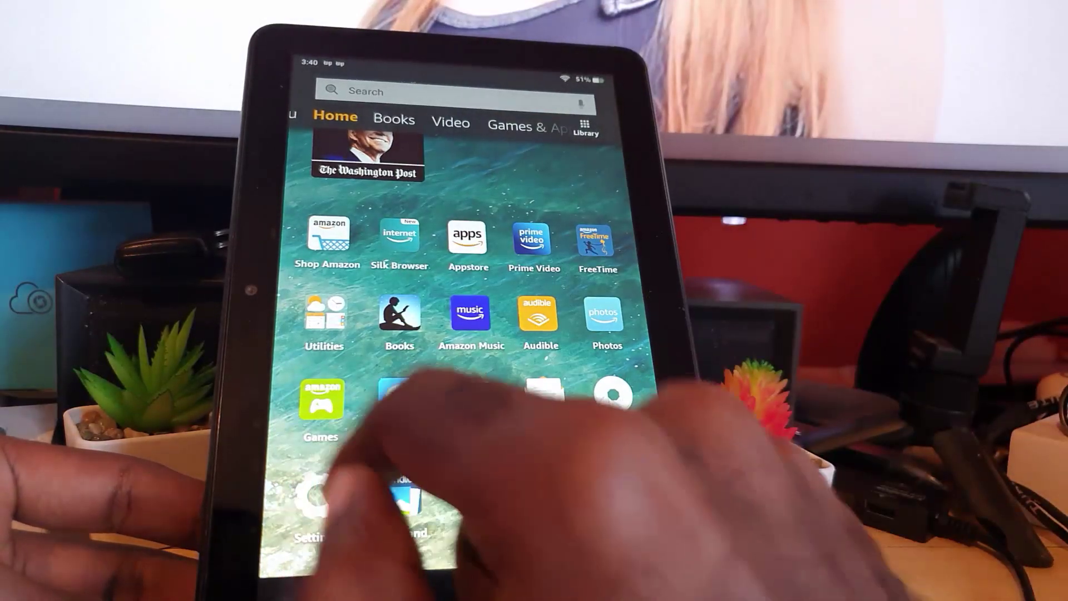
left_click(318, 496)
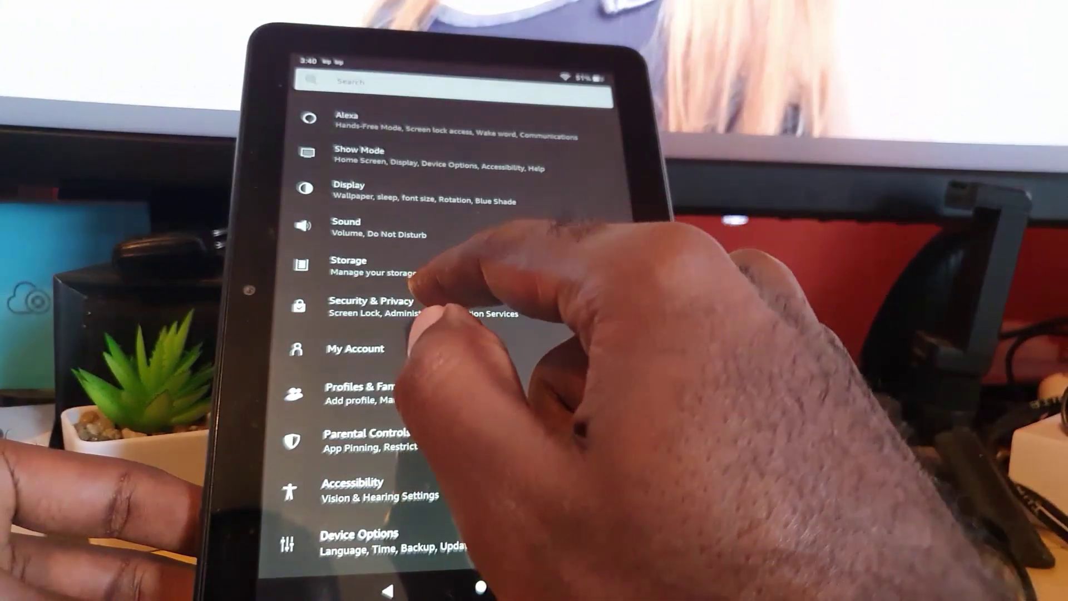
left_click(372, 306)
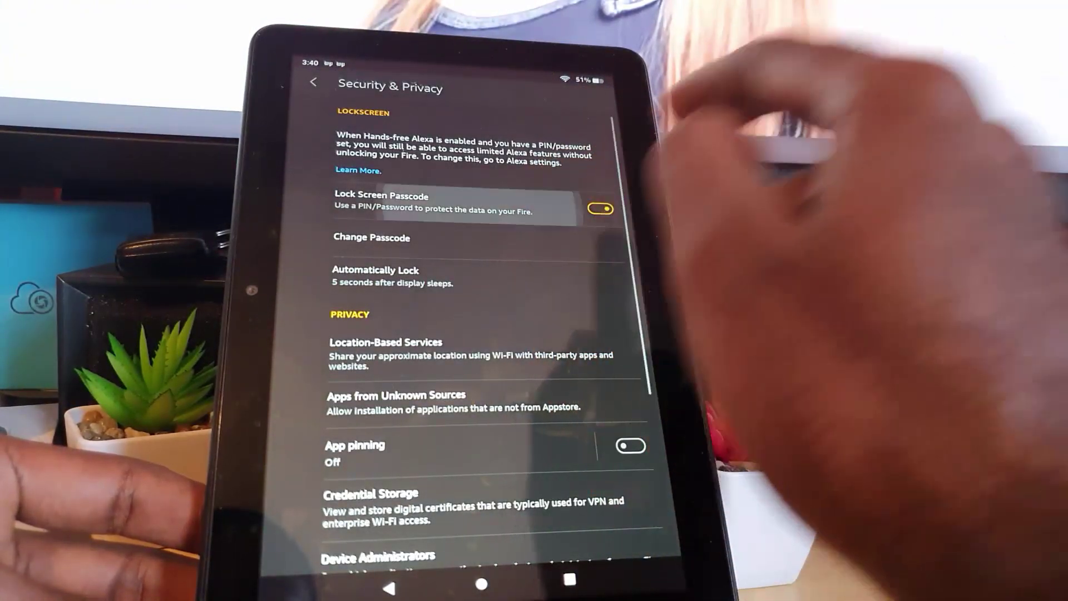
left_click(597, 207)
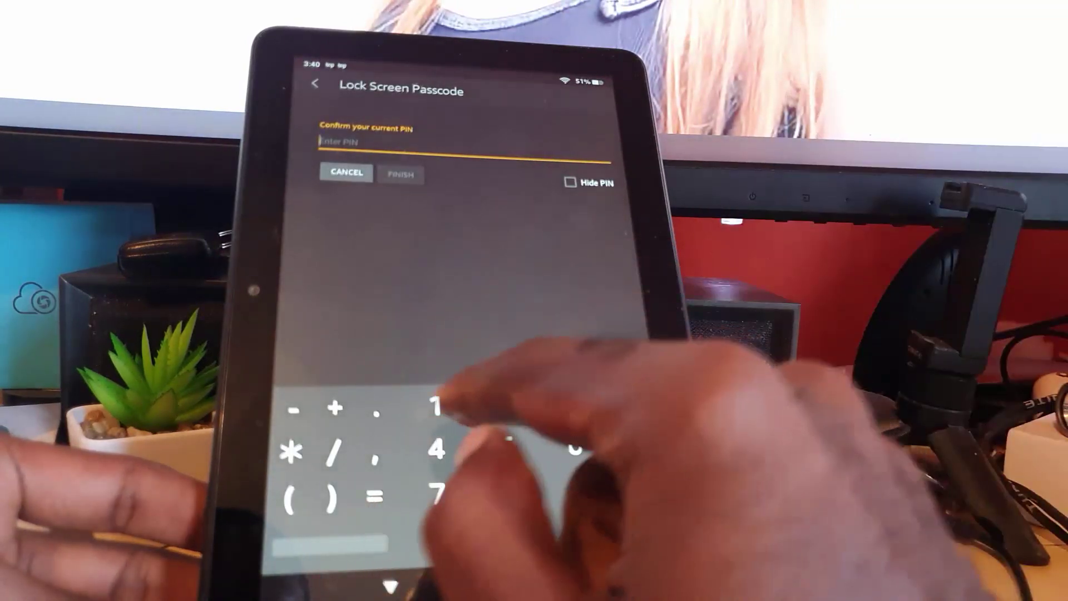
left_click(436, 407)
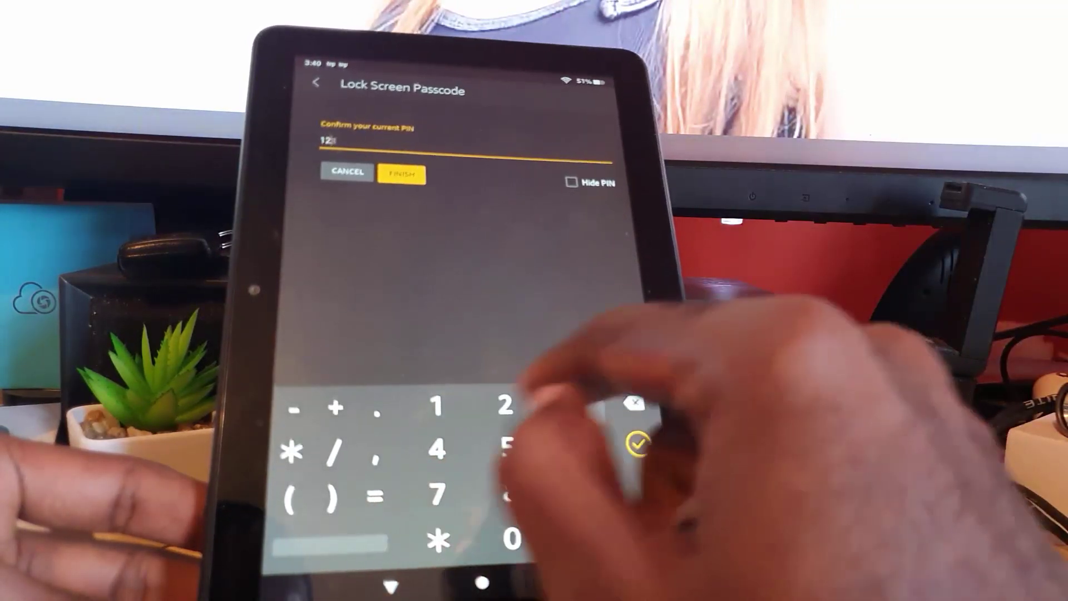
left_click(576, 406)
left_click(436, 452)
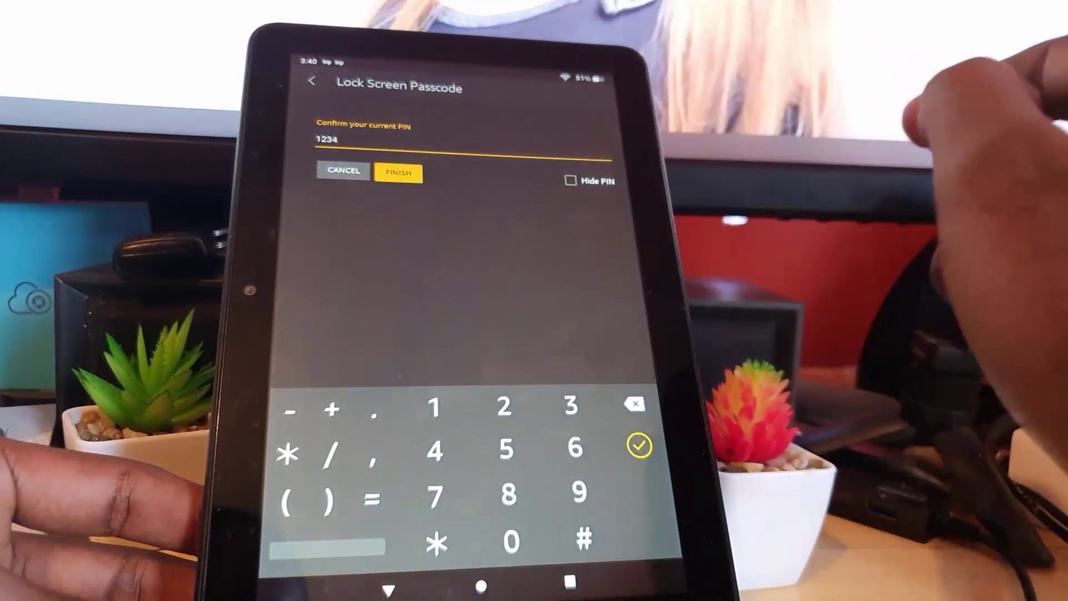
left_click(399, 172)
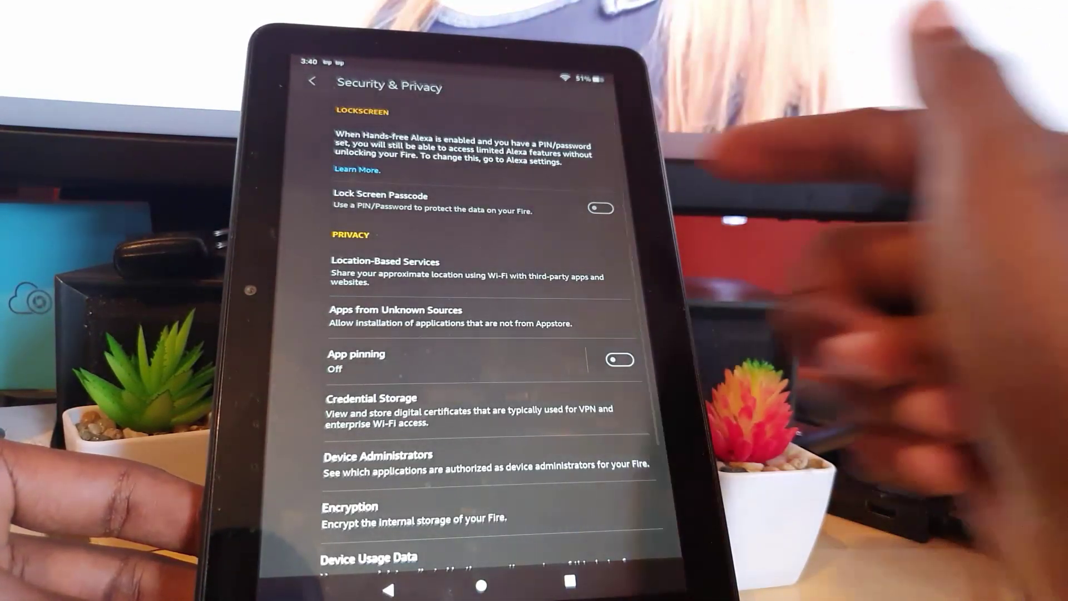
Step: Go home, then swipe the lock screen open without entering a PIN
left_click(482, 586)
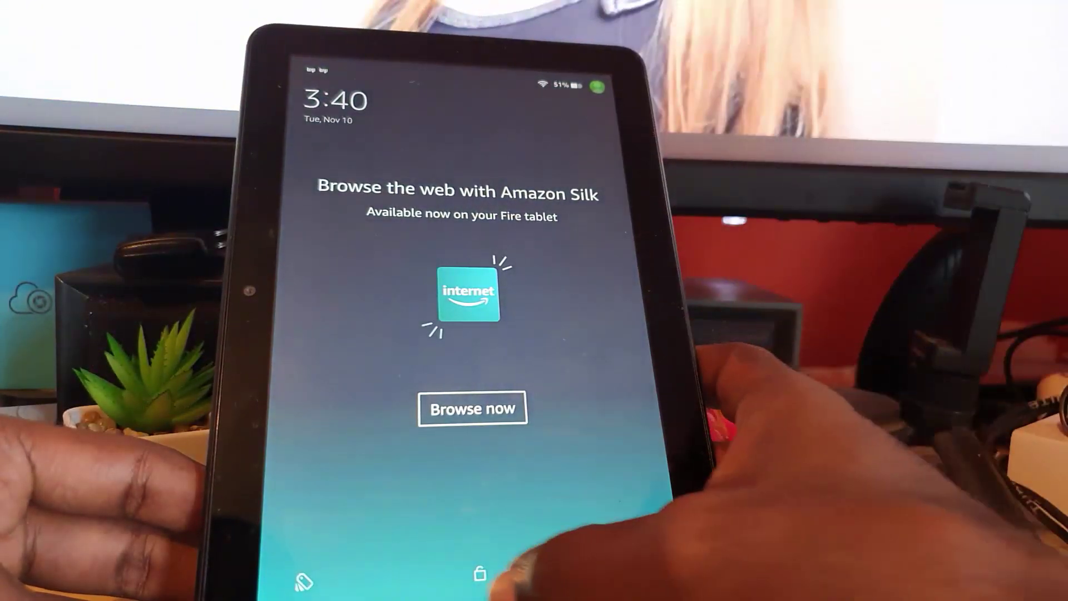
left_click_drag(479, 574, 480, 293)
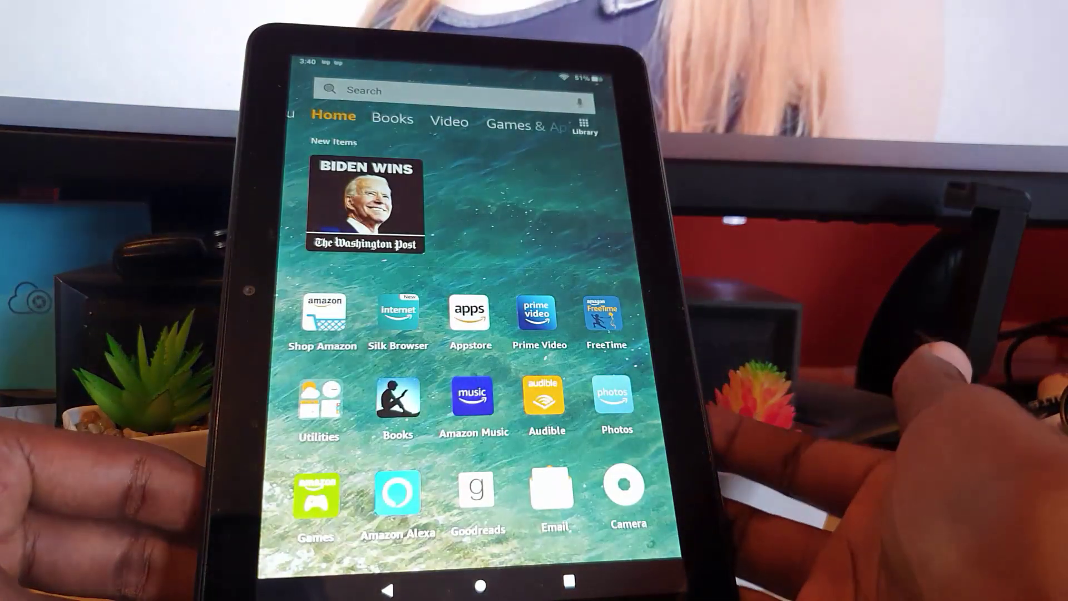